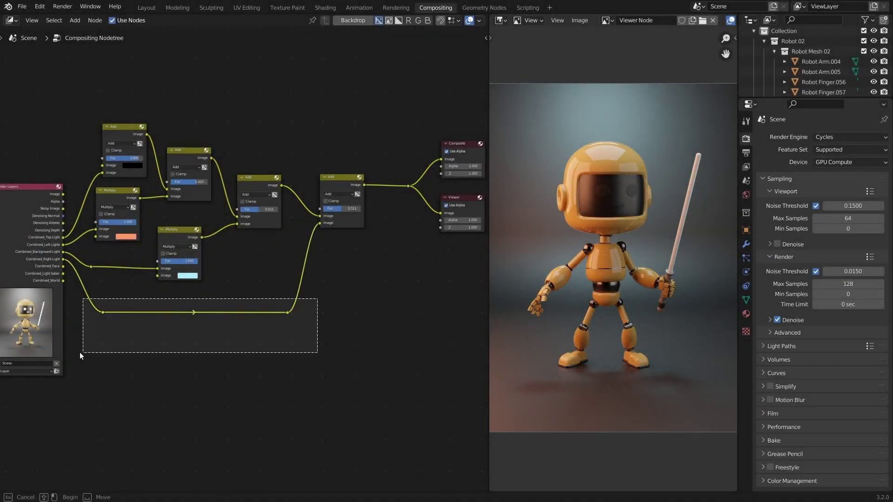
scroll(358, 280, down, 3)
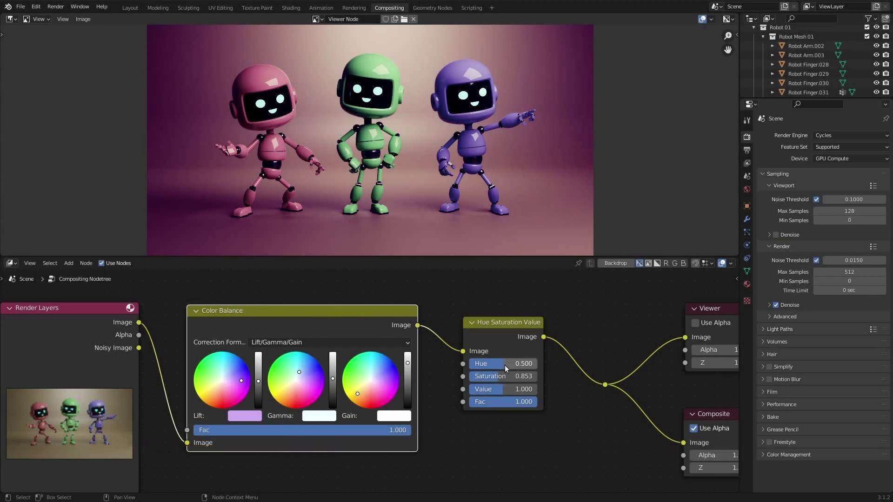
Raise the Hue value to recolour the robots, and add a Glare filter node to the tree
drag(502, 364, 520, 364)
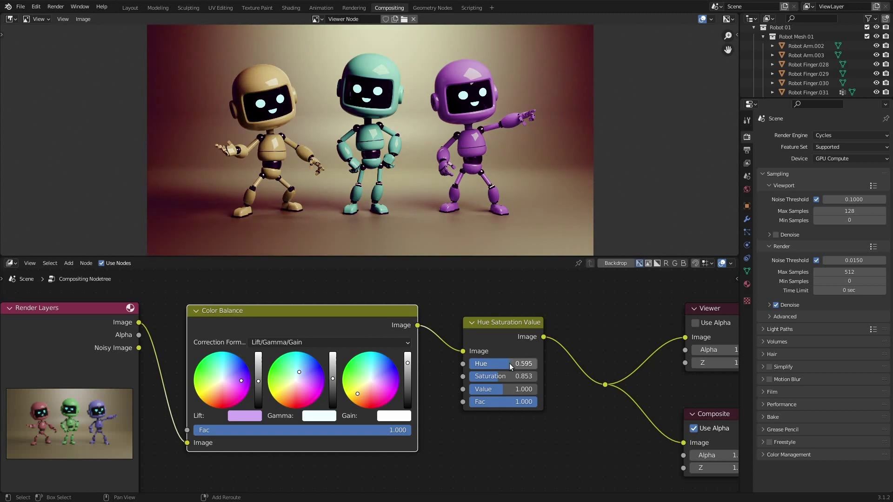
scroll(477, 319, down, 2)
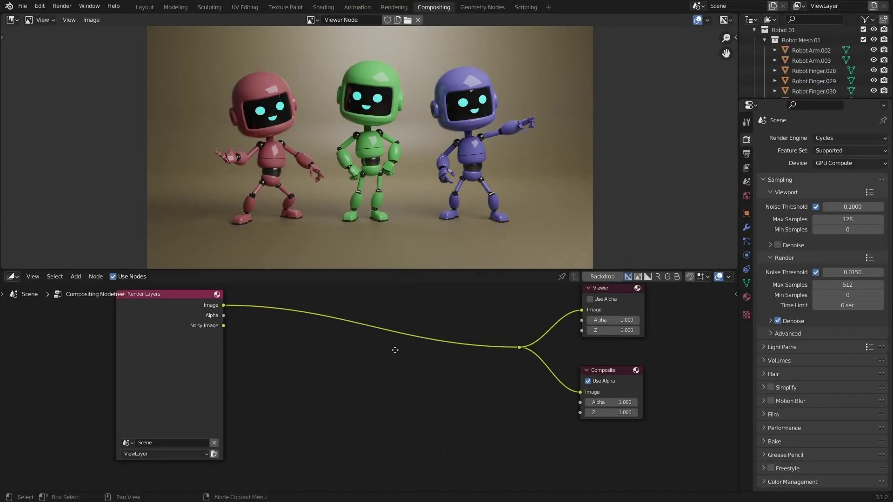
key(shift+a)
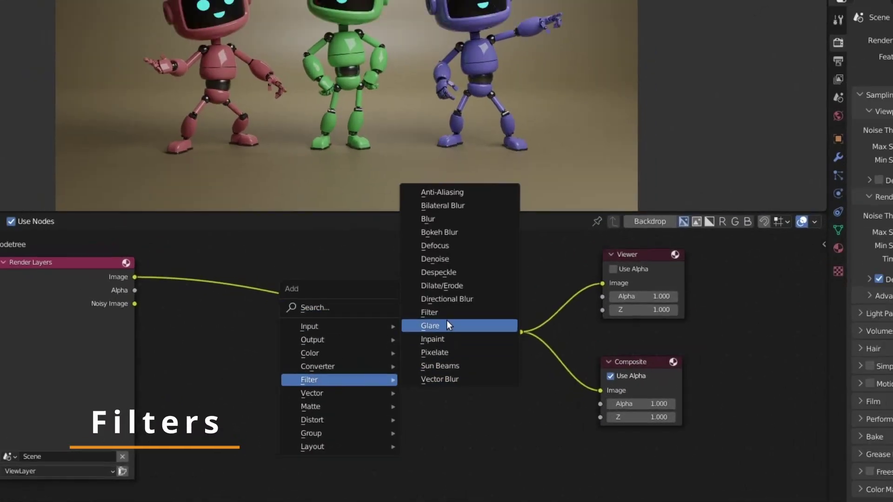
click(447, 325)
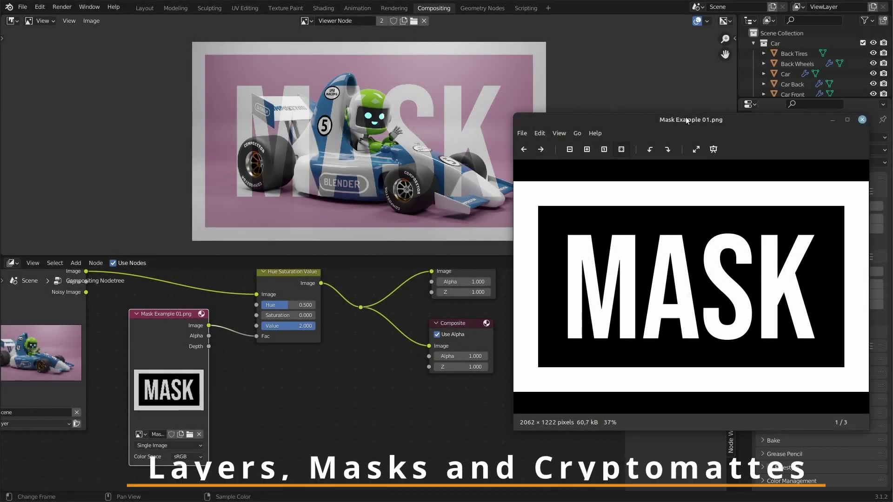
Preview the Cryptomatte Pick, monkey Matte and isolated monkey Image outputs in an enlarged Viewer
drag(688, 121, 665, 154)
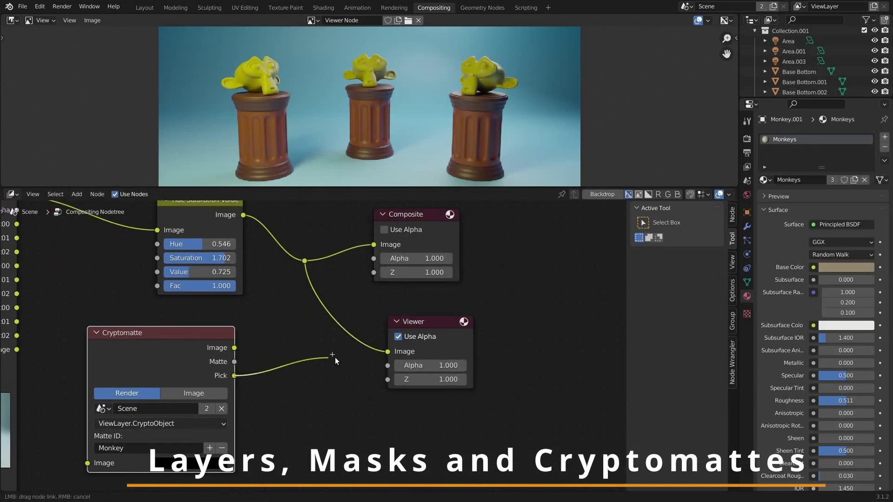
drag(335, 358, 388, 352)
drag(396, 187, 397, 205)
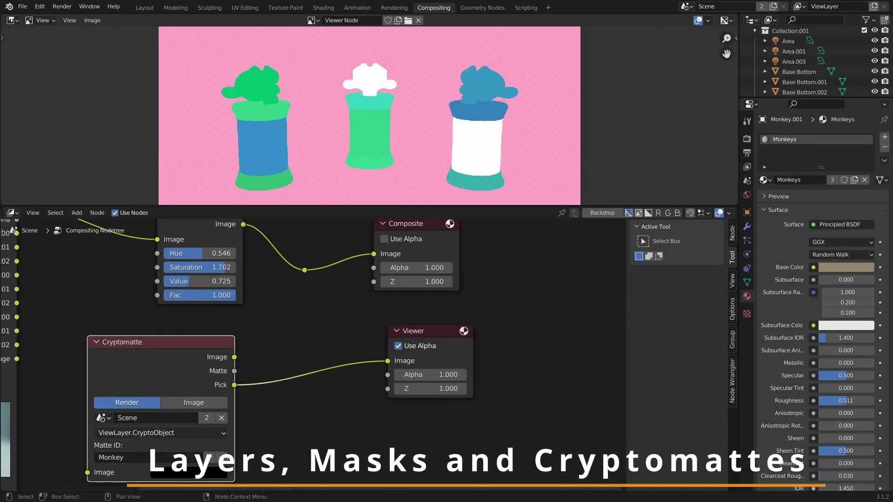
drag(265, 364, 388, 360)
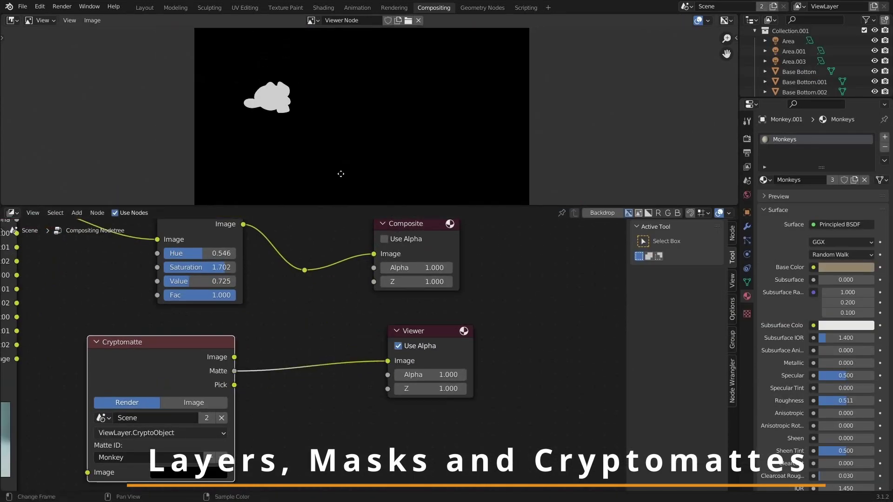
scroll(477, 117, up, 2)
drag(234, 357, 388, 361)
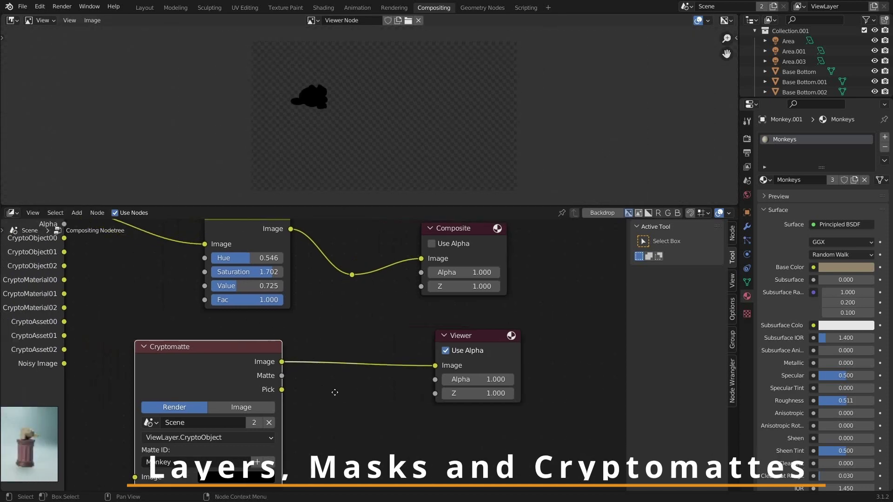
drag(306, 371, 303, 377)
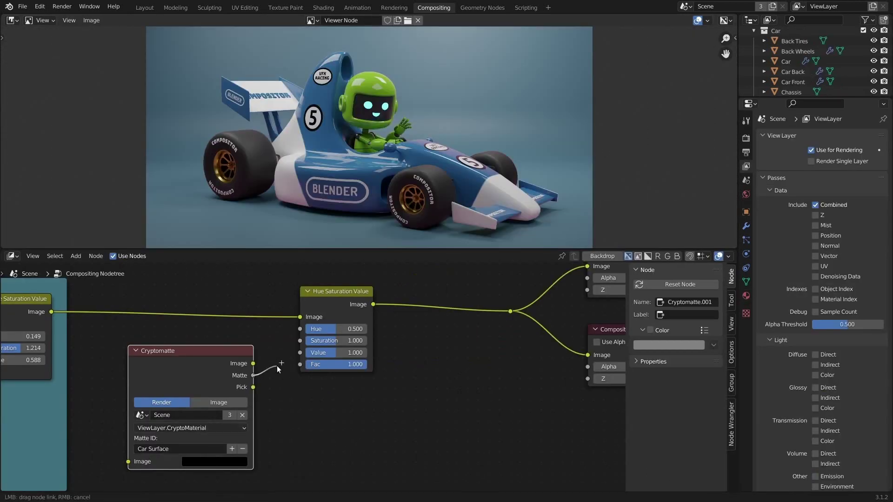
scroll(343, 318, up, 2)
Shift the race car's hue from 0.5 to about 0.9 so it turns red
drag(331, 343, 347, 361)
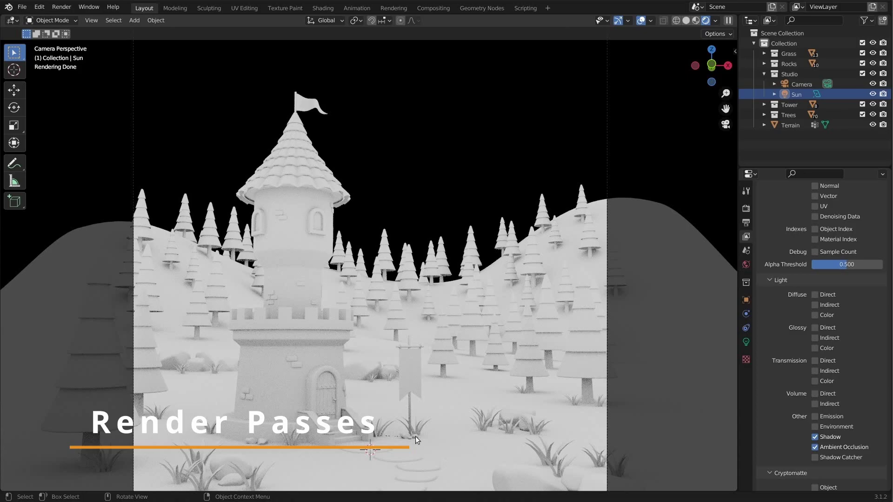
scroll(400, 419, down, 2)
scroll(384, 390, up, 1)
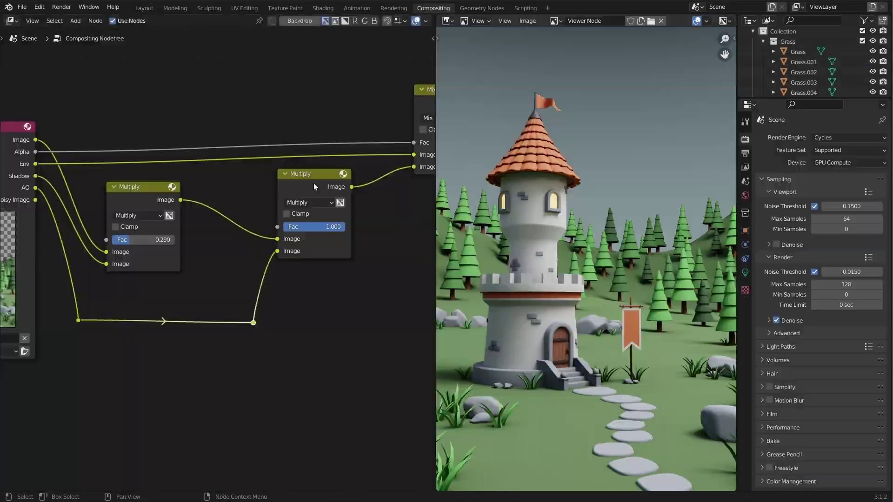
Insert an RGB Curves node between the two Multiply nodes and pull its curve midpoint down
key(shift+a)
click(319, 416)
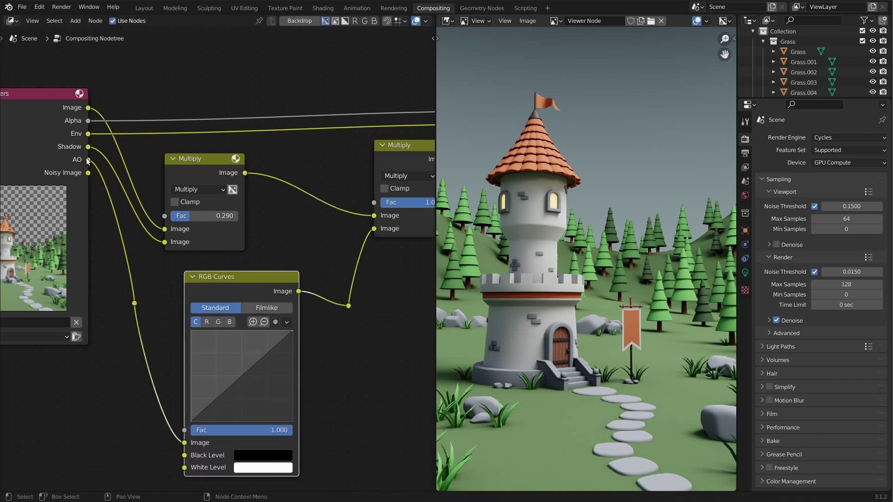
click(242, 280)
drag(172, 356, 178, 370)
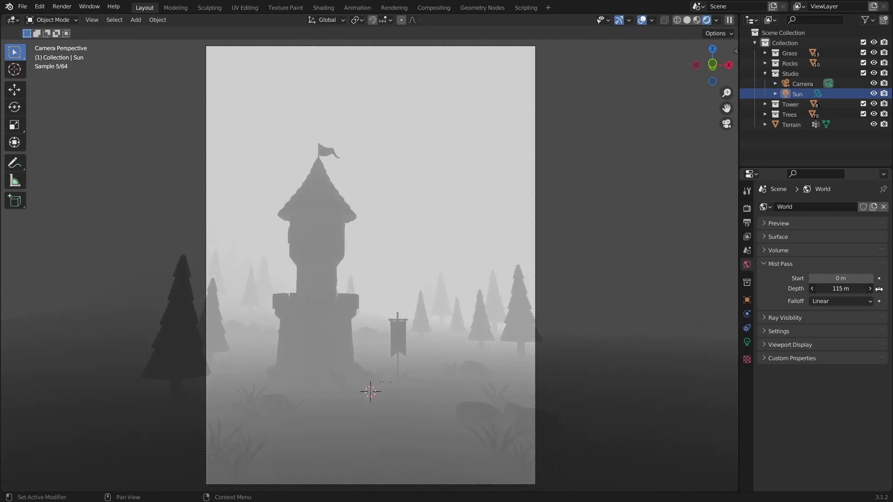
Deepen the mist pass, add RGB Curves between Mist and Mix, and move the ColorRamp black stop left
drag(841, 289, 865, 289)
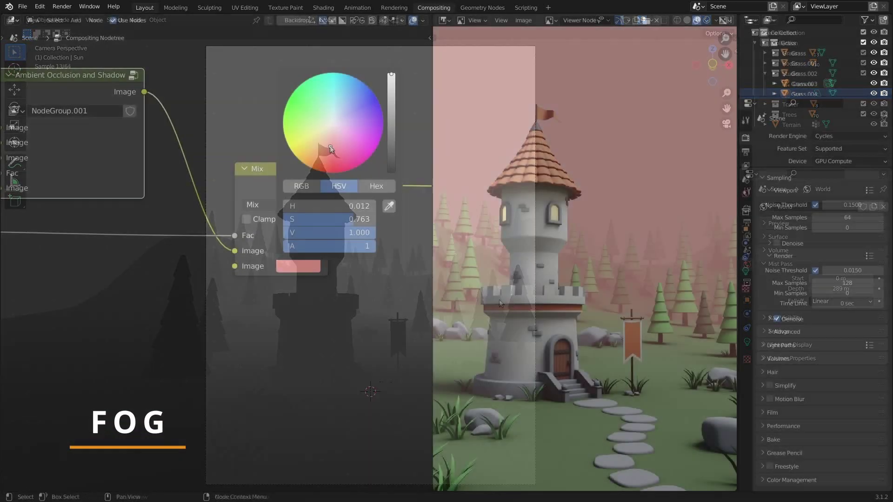
key(shift+a)
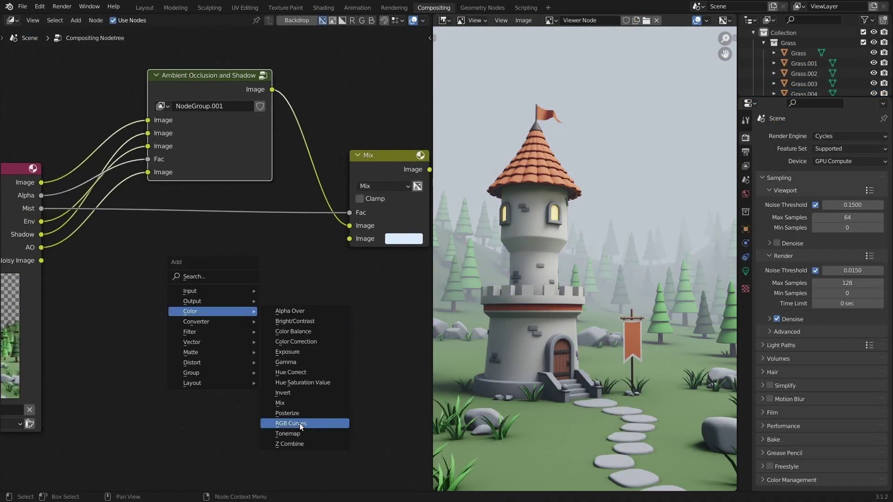
click(300, 425)
click(214, 285)
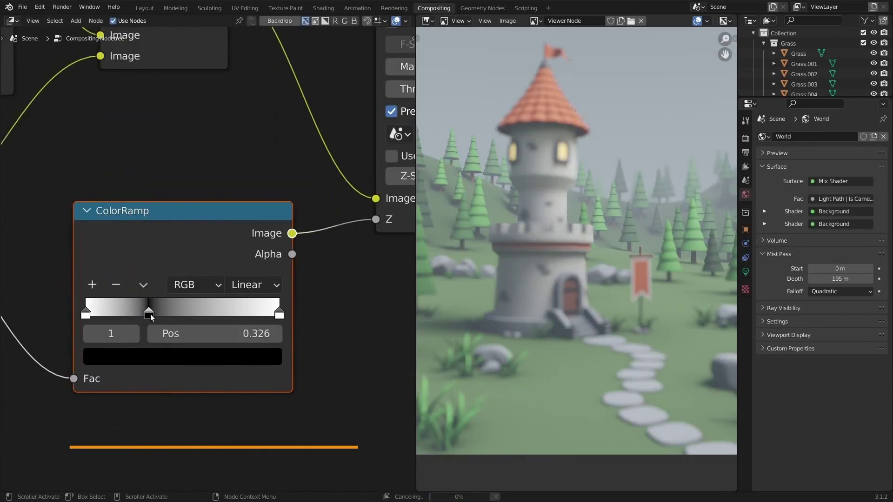
drag(149, 316, 118, 314)
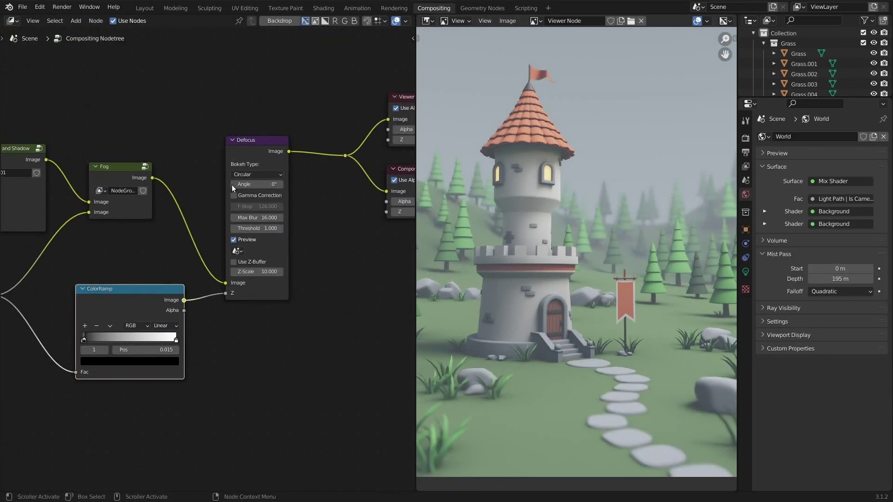
right_click(260, 171)
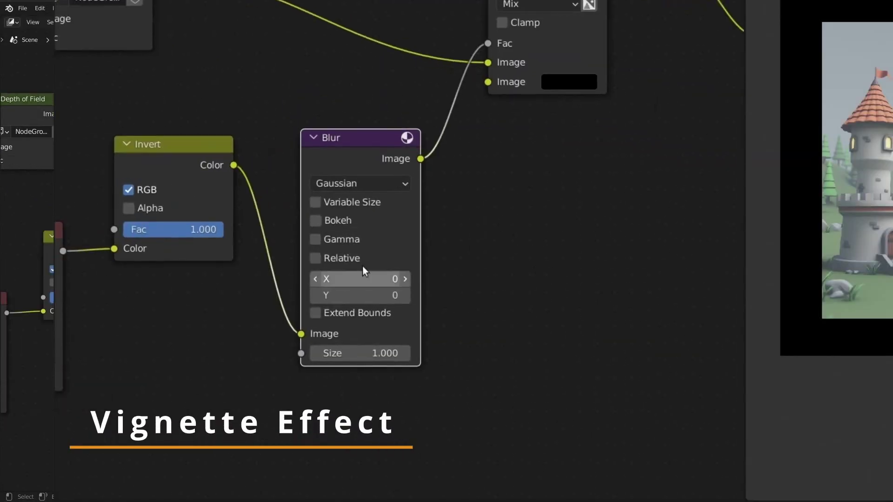
Blur the inverted box mask heavily, to an X/Y size of about 344
drag(362, 278, 405, 278)
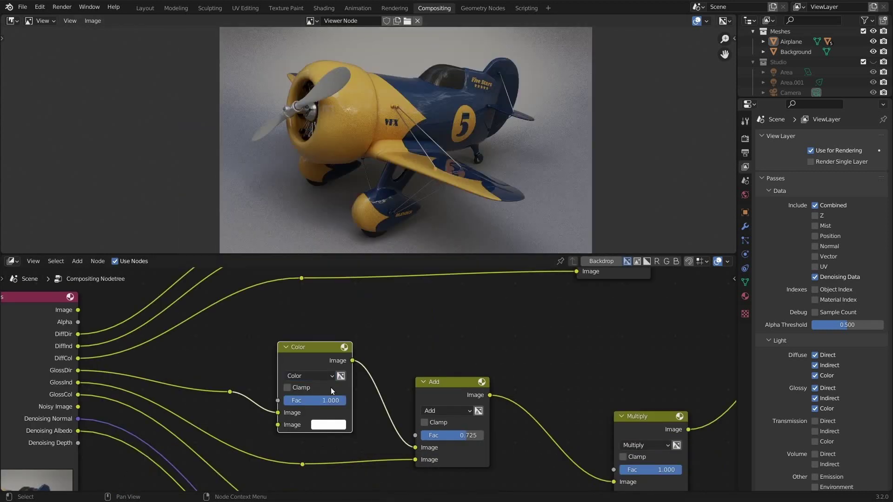
Set the Color node's tint to light blue for the airplane's glossy pass
click(328, 424)
click(355, 344)
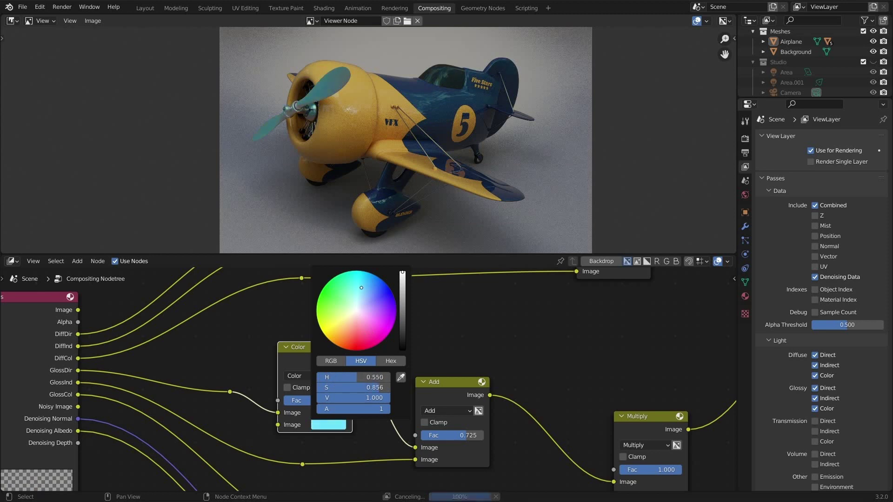